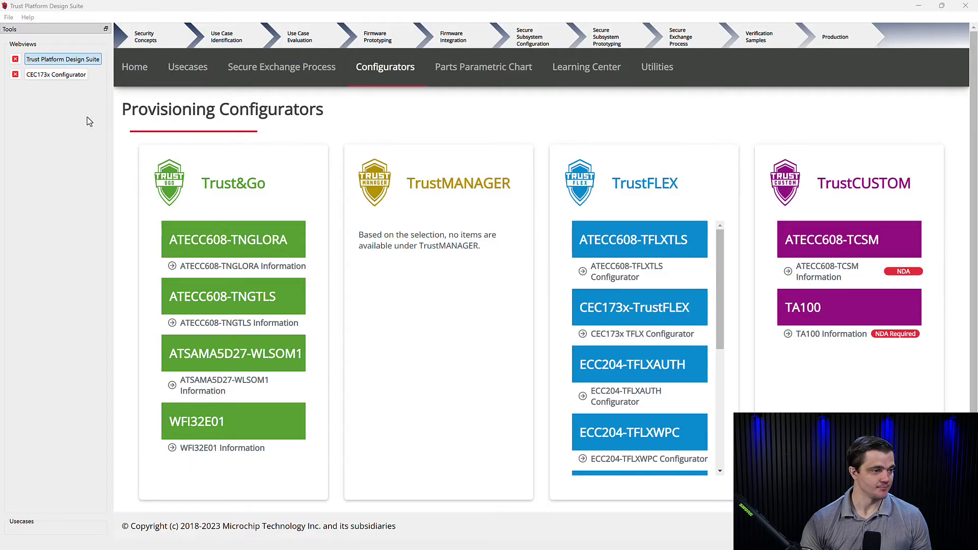
Step: Open the CEC173x Configurator and look over its CEC1736 TrustFLEX introduction page and training videos
left_click(59, 75)
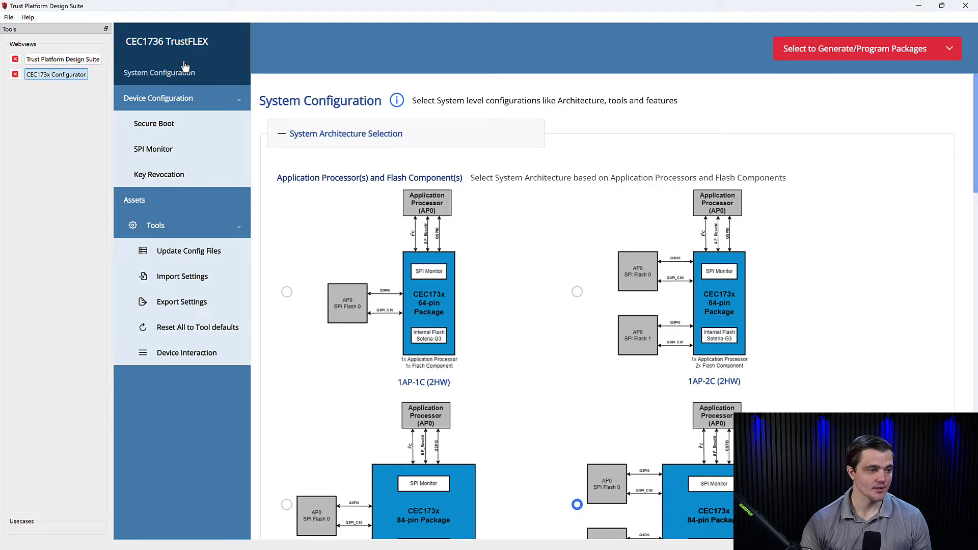
left_click(208, 41)
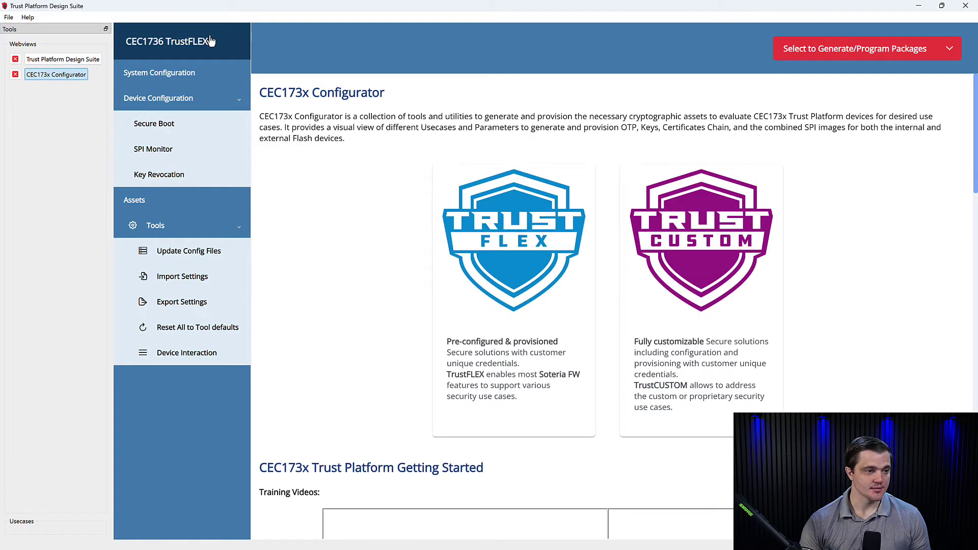
scroll(430, 184, "down", 4)
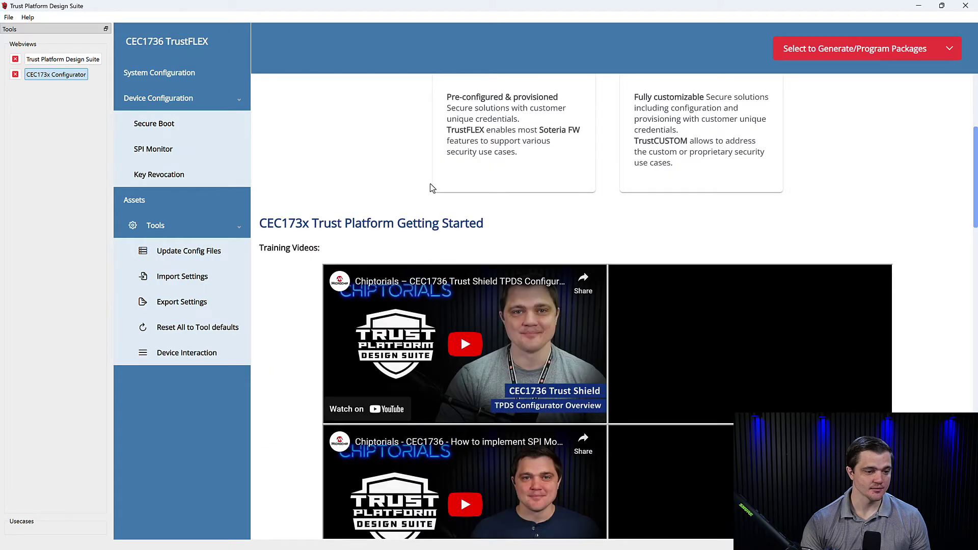
scroll(357, 165, "up", 4)
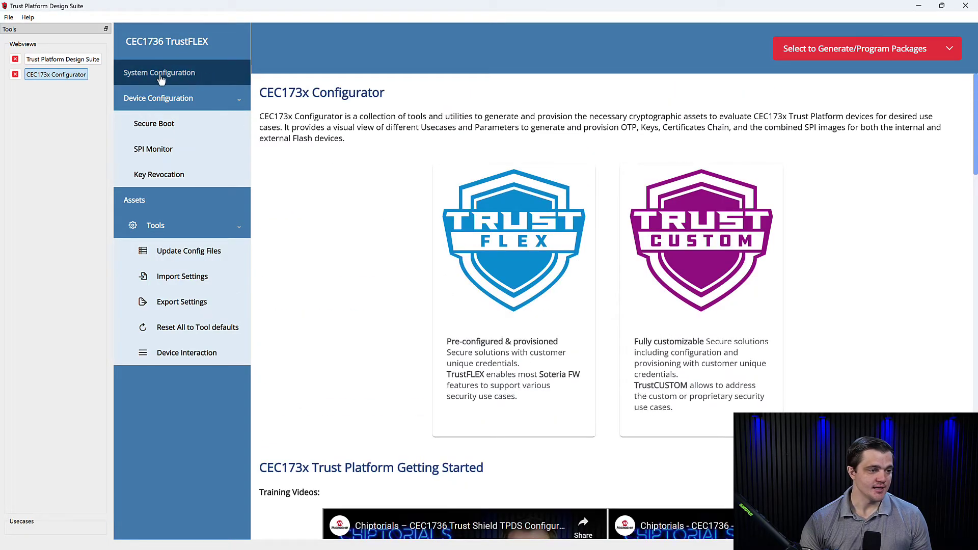
Step: In the system configuration, deselect and reselect the Key Revocation firmware feature
left_click(166, 77)
scroll(402, 214, "down", 4)
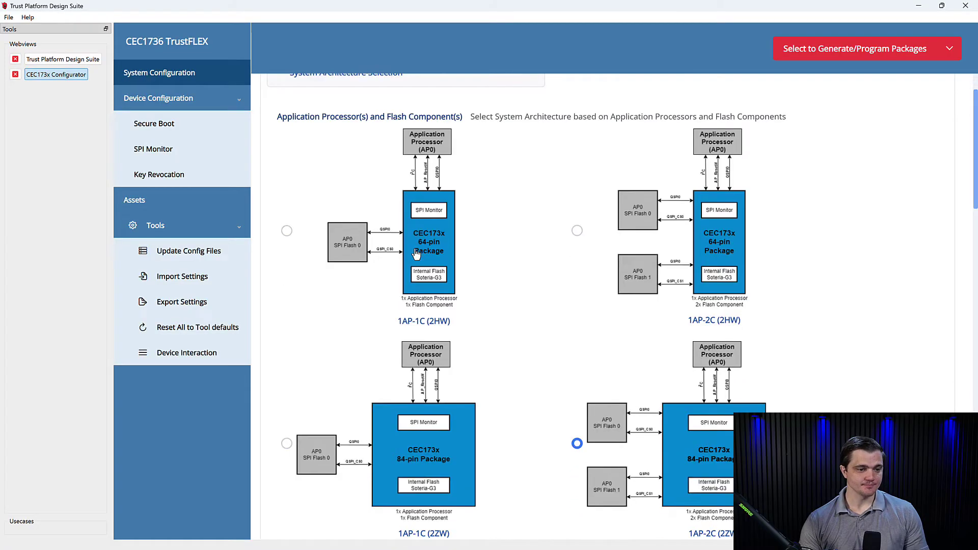
scroll(416, 255, "down", 10)
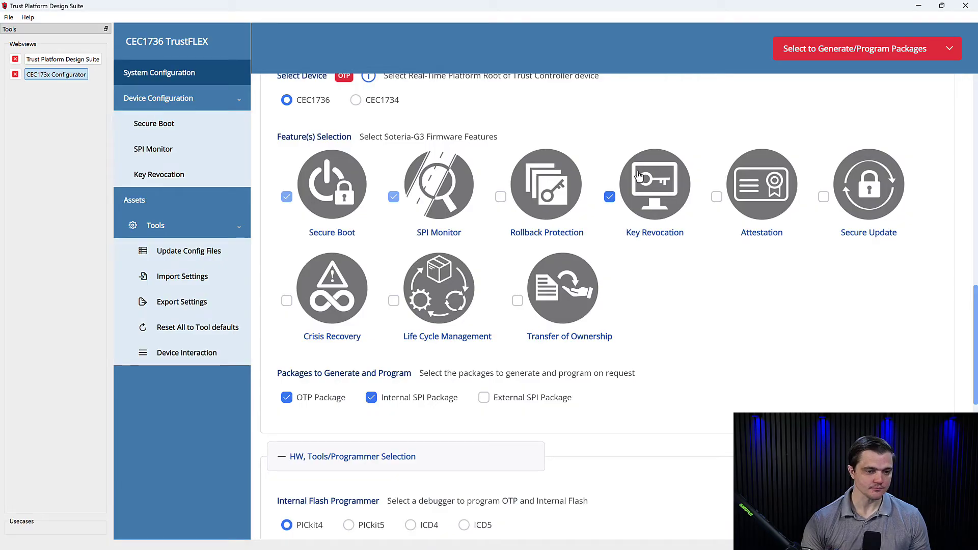
left_click(611, 198)
left_click(611, 197)
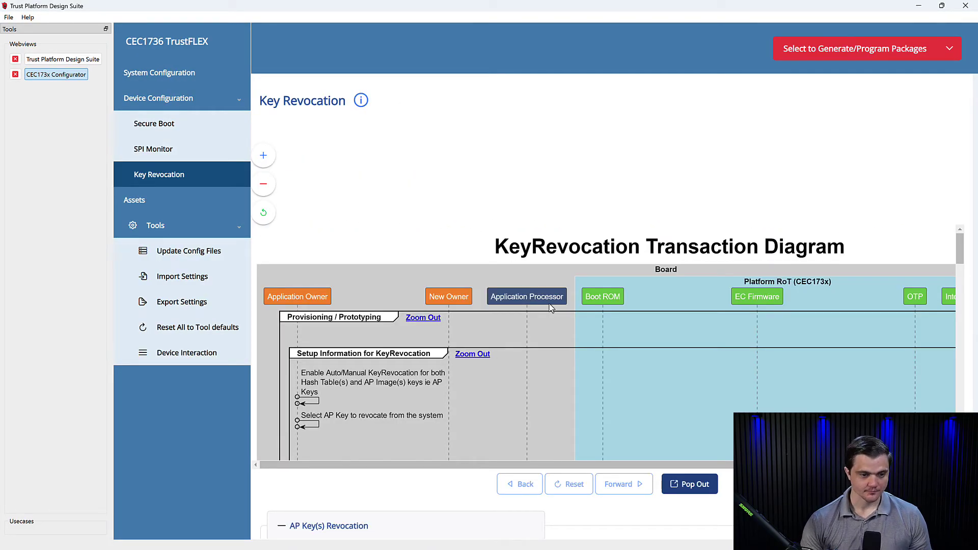
Step: Pop out the KeyRevocation Transaction Diagram and collapse its Provisioning / Prototyping and RunTime sections
left_click(694, 483)
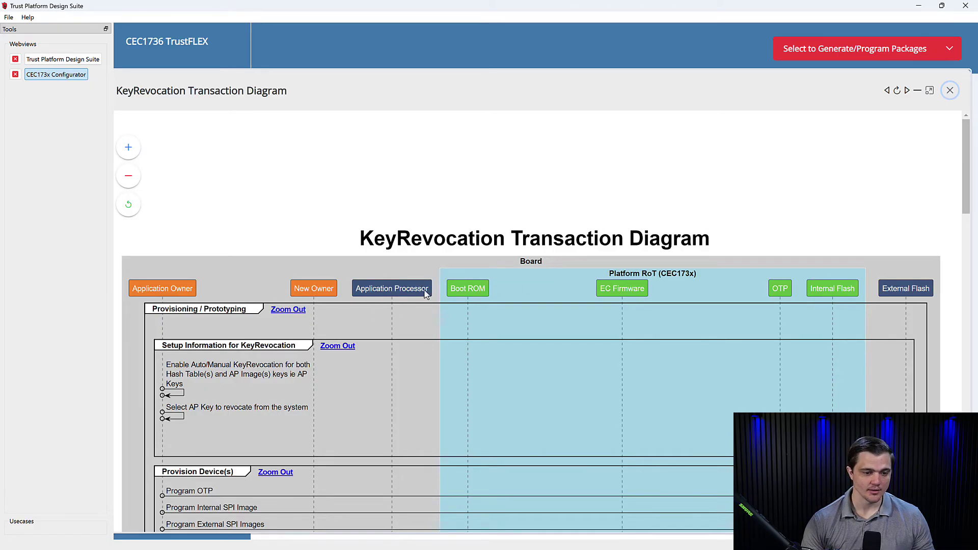
scroll(302, 197, "down", 2)
left_click(288, 188)
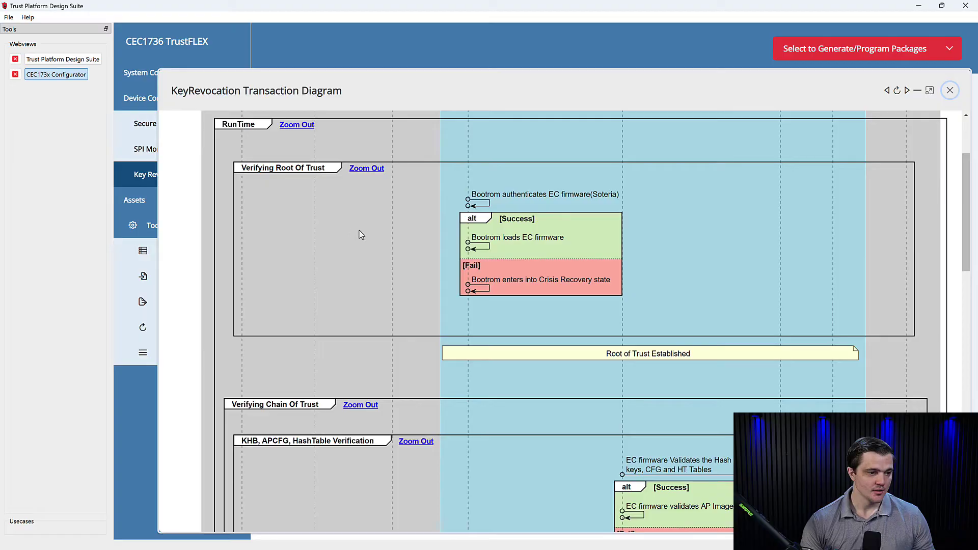
left_click(309, 127)
left_click_drag(684, 299, 559, 124)
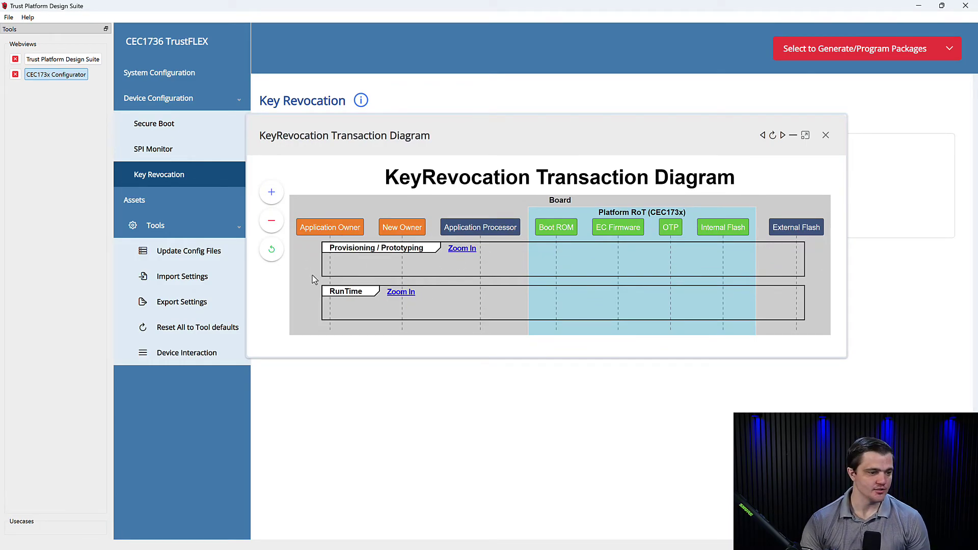
Step: Examine the Provisioning / Prototyping section with its Setup Information for KeyRevocation and Provision Device(s) details expanded, and collapse the section
left_click(469, 248)
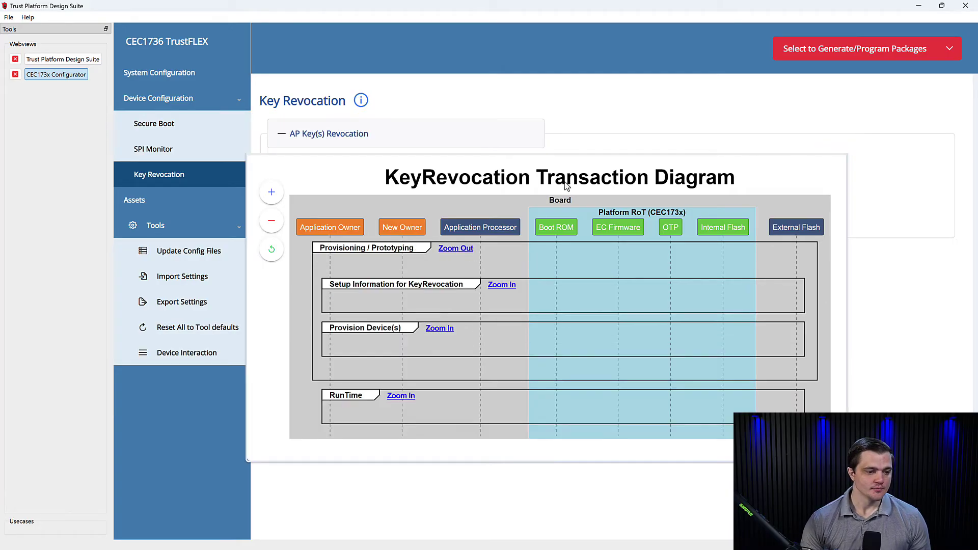
left_click(508, 287)
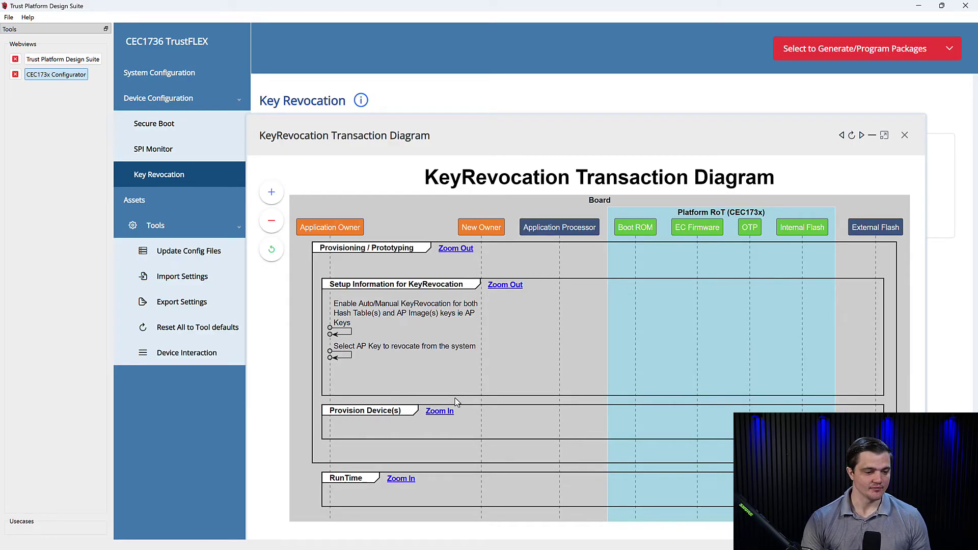
left_click(439, 412)
scroll(581, 357, "down", 1)
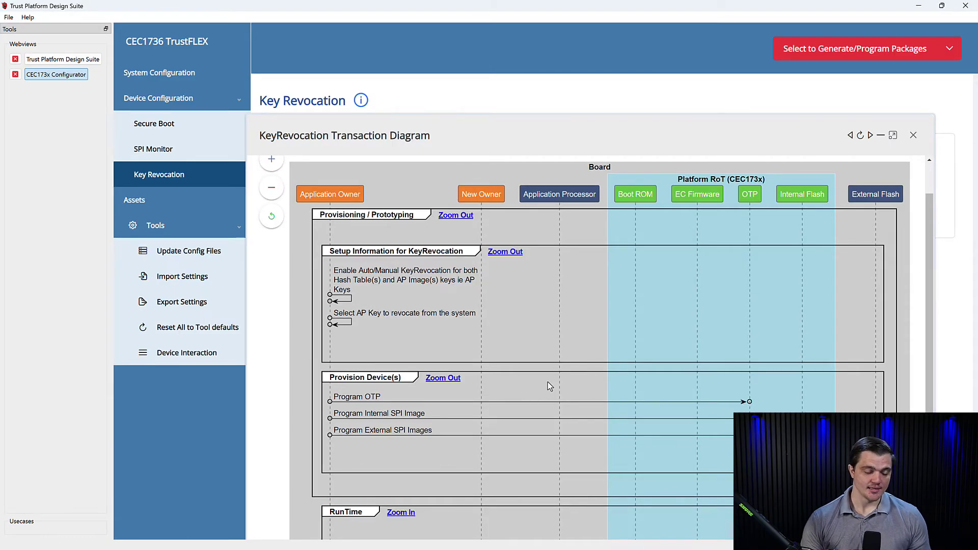
left_click(456, 216)
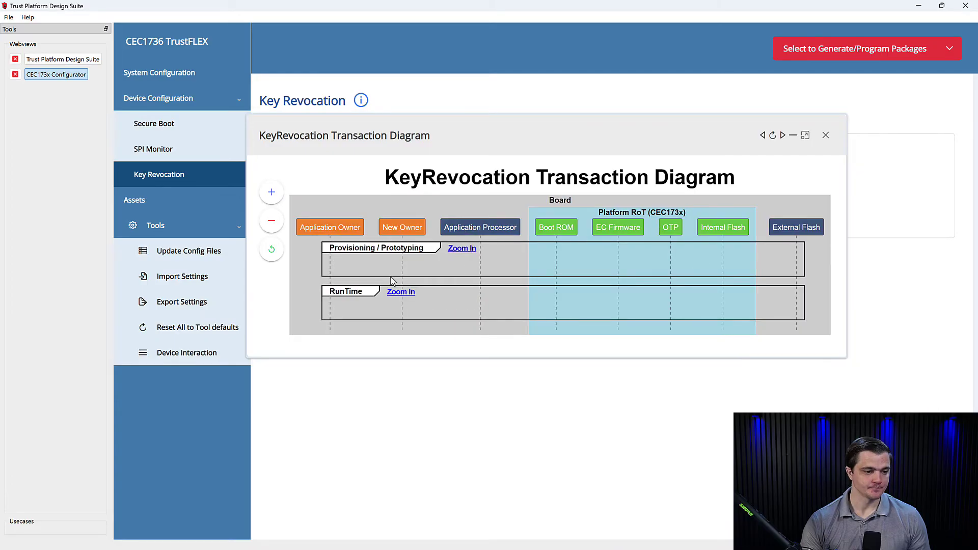
Step: Expand the RunTime section, examine Verifying Root Of Trust in detail, and collapse that subsection again
left_click(394, 291)
scroll(448, 249, "down", 2)
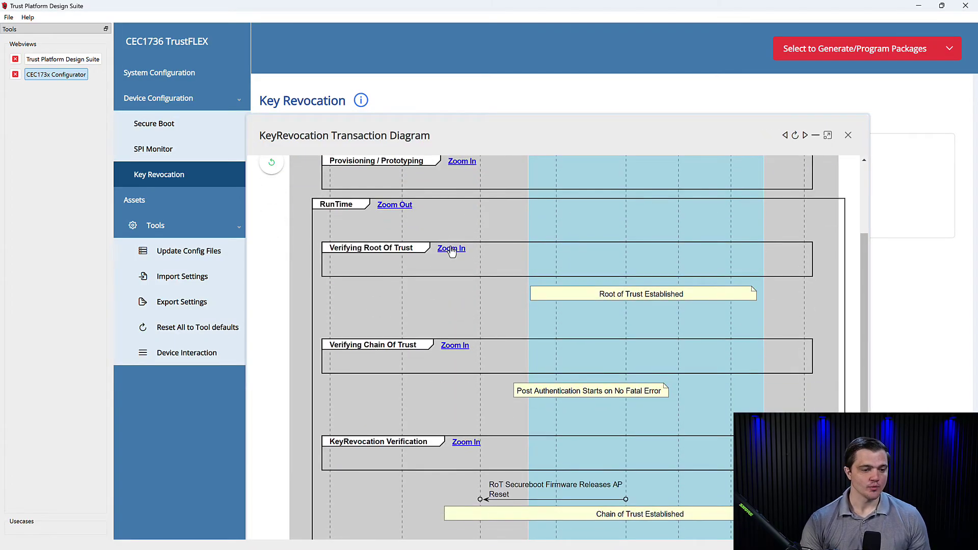
left_click(451, 249)
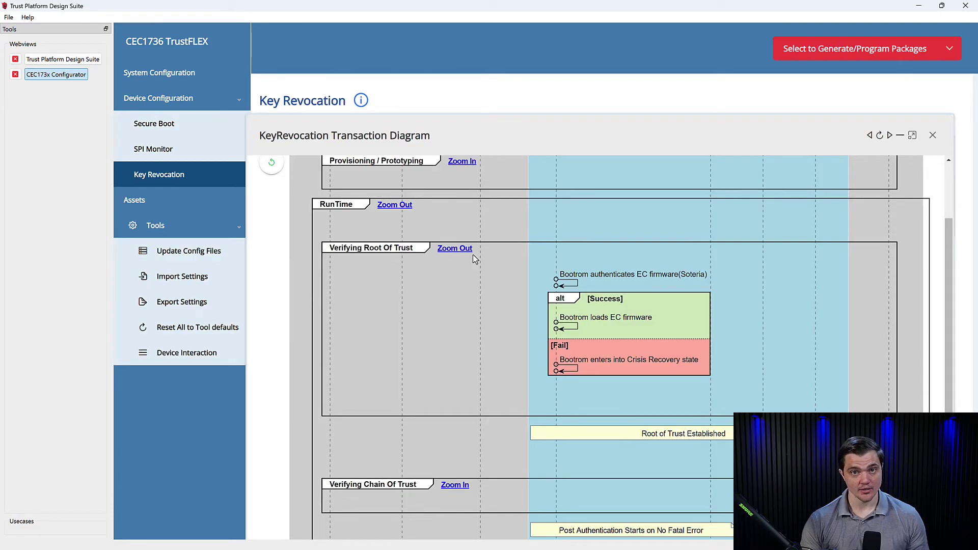
left_click(456, 248)
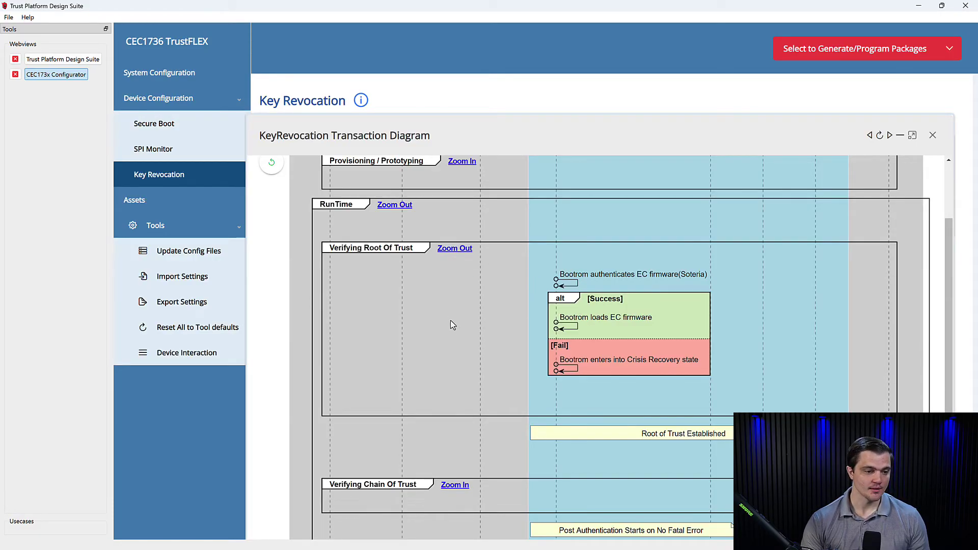
Step: Examine Verifying Chain Of Trust, expanding and collapsing KHB, APCFG, HashTable Verification and AP Image(s) Verification in turn
left_click(458, 345)
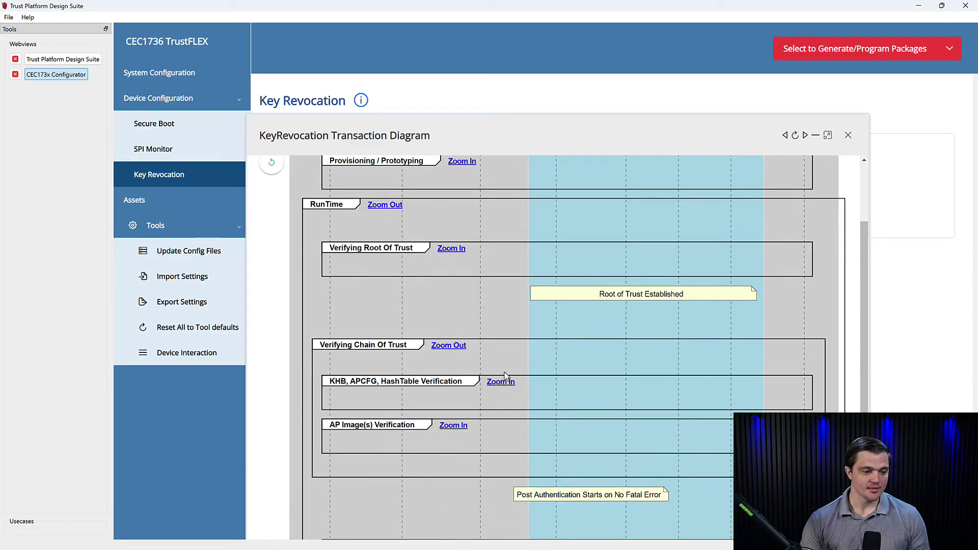
scroll(507, 372, "down", 3)
left_click(510, 291)
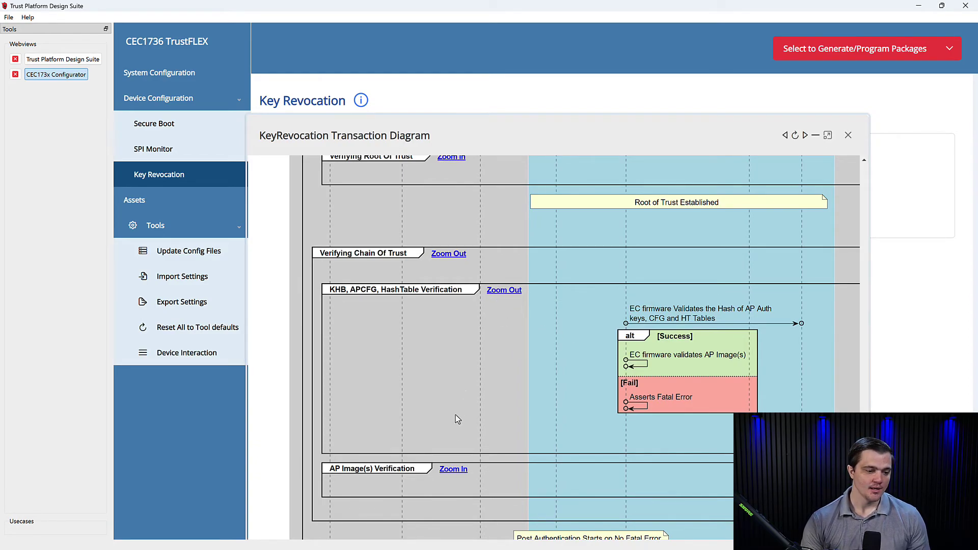
left_click(501, 292)
left_click(502, 291)
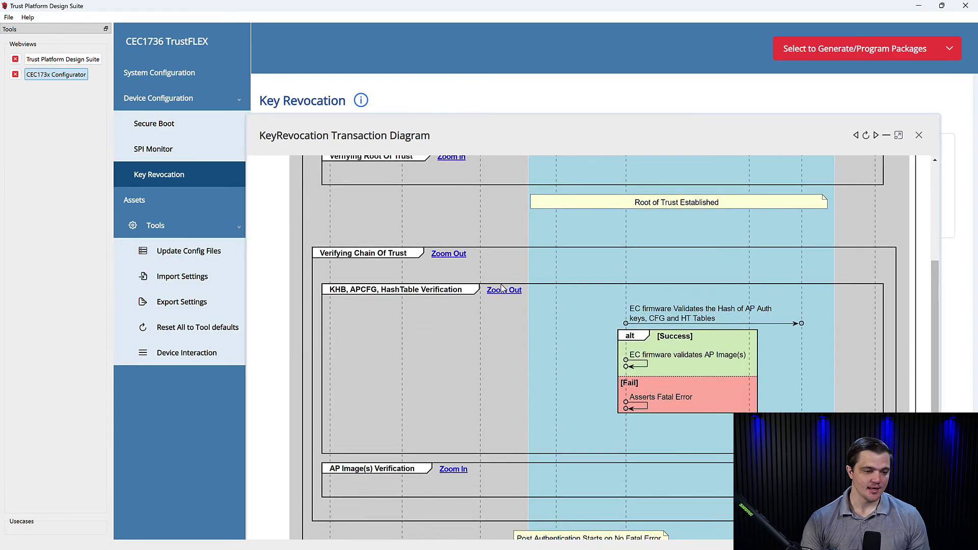
left_click(503, 291)
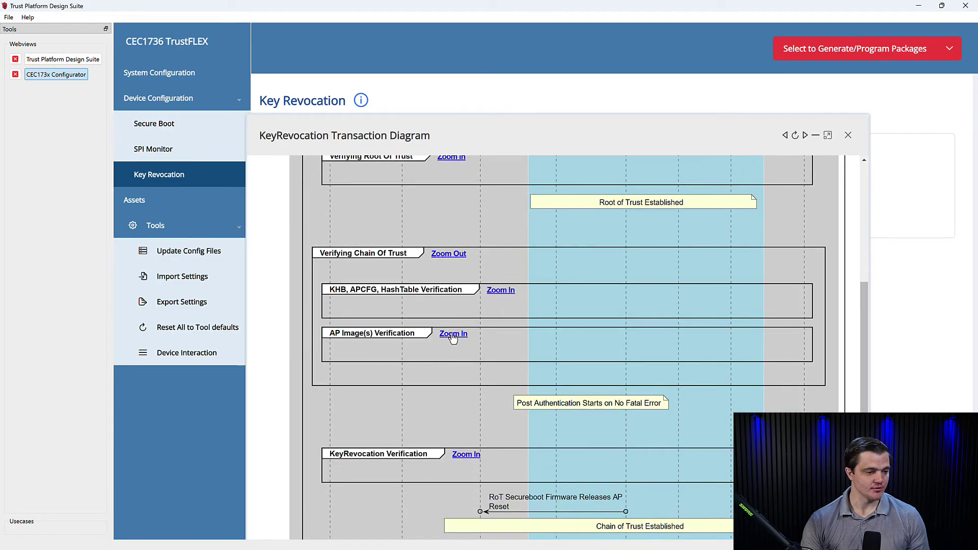
left_click(449, 336)
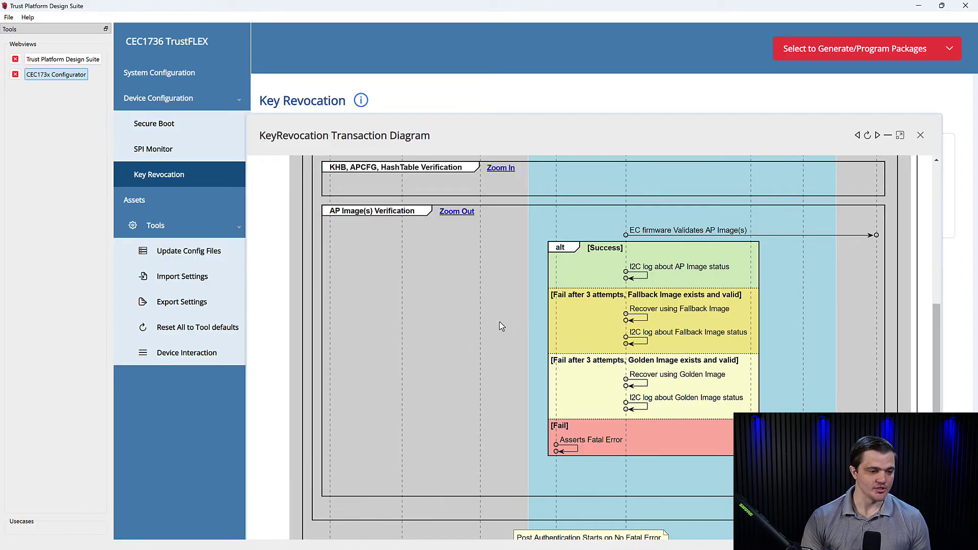
left_click(456, 217)
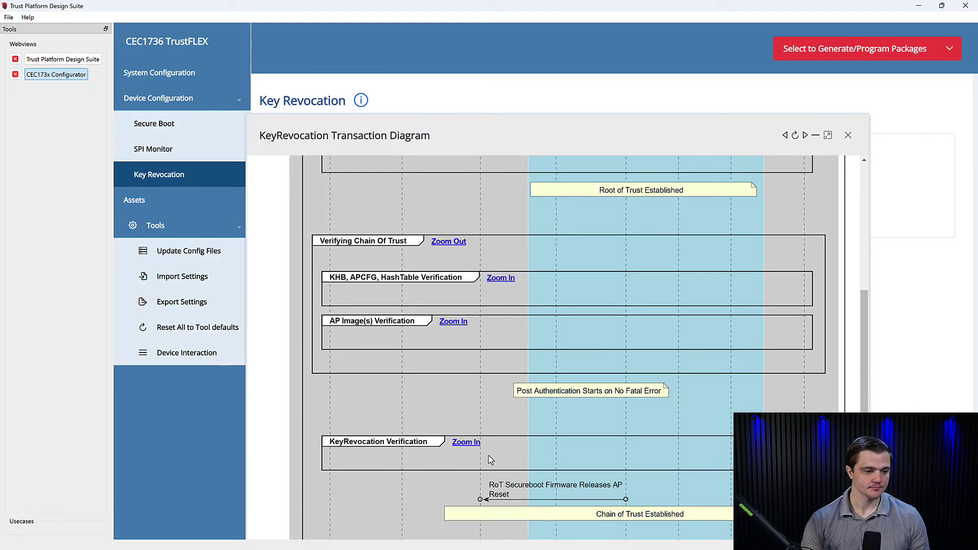
Step: Examine the auto and manual flows under KeyRevocation Verification, and close the popped-out diagram
left_click(466, 442)
scroll(579, 407, "down", 4)
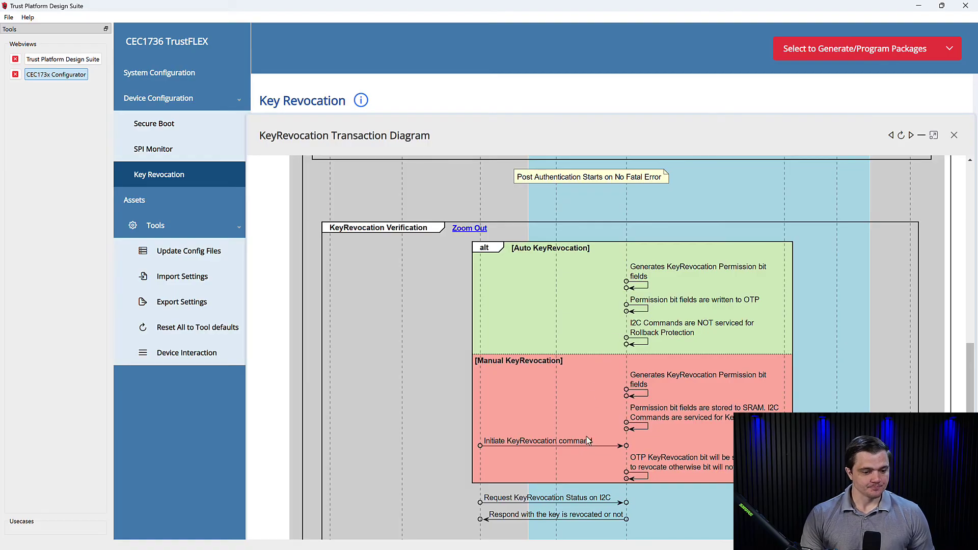
scroll(590, 435, "down", 3)
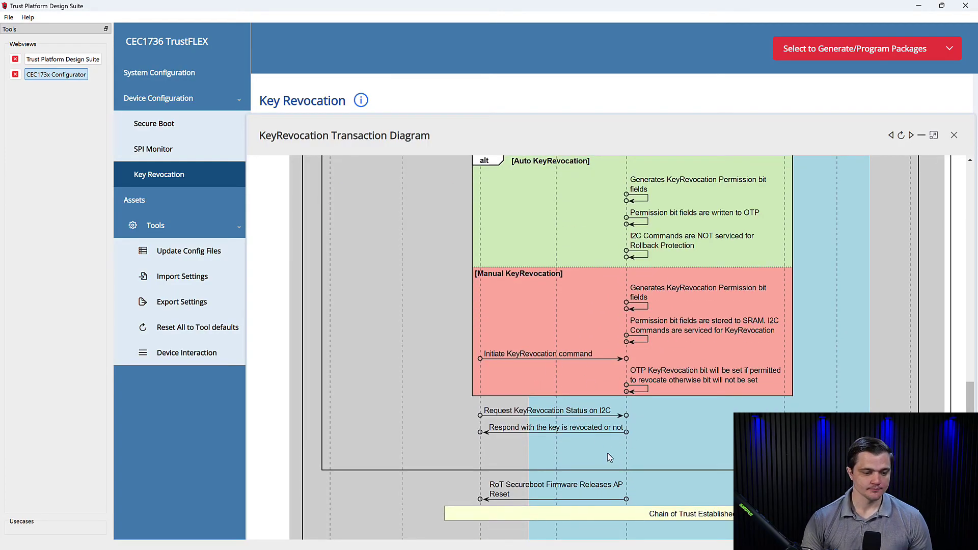
scroll(587, 346, "up", 1)
scroll(586, 345, "up", 1)
scroll(586, 346, "down", 2)
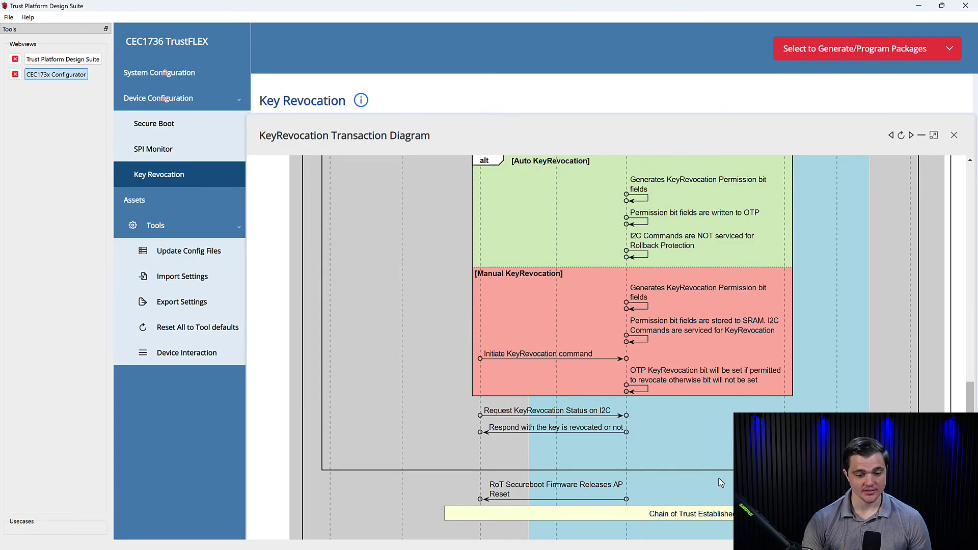
left_click(955, 136)
Step: Check the OTP note on the AP Key(s) Revocation feature setting below the transaction diagram
scroll(668, 270, "down", 5)
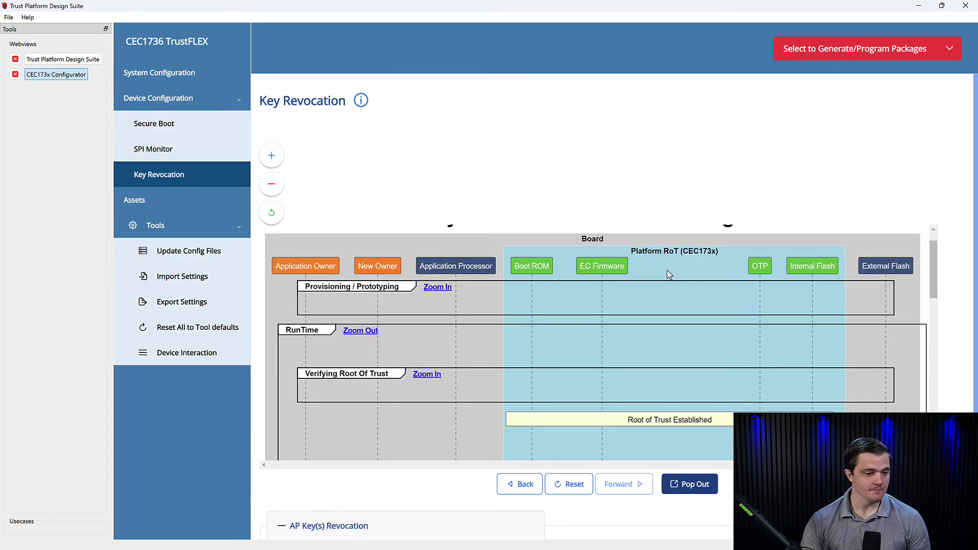
scroll(438, 489, "down", 2)
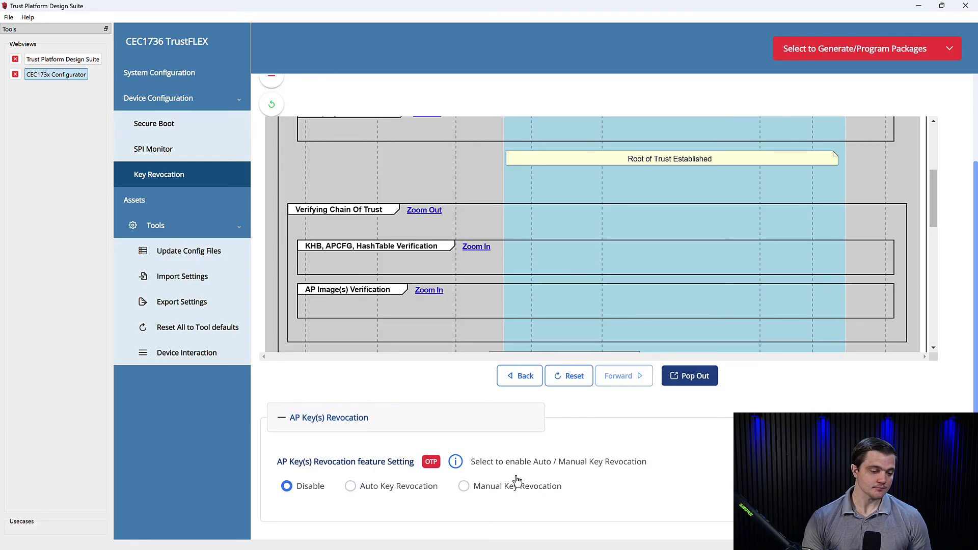
mouse_move(427, 462)
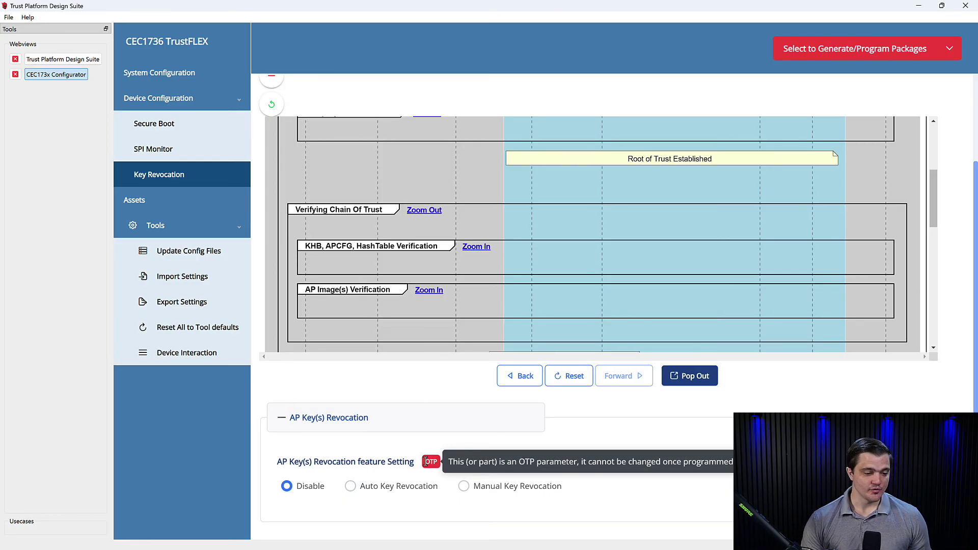